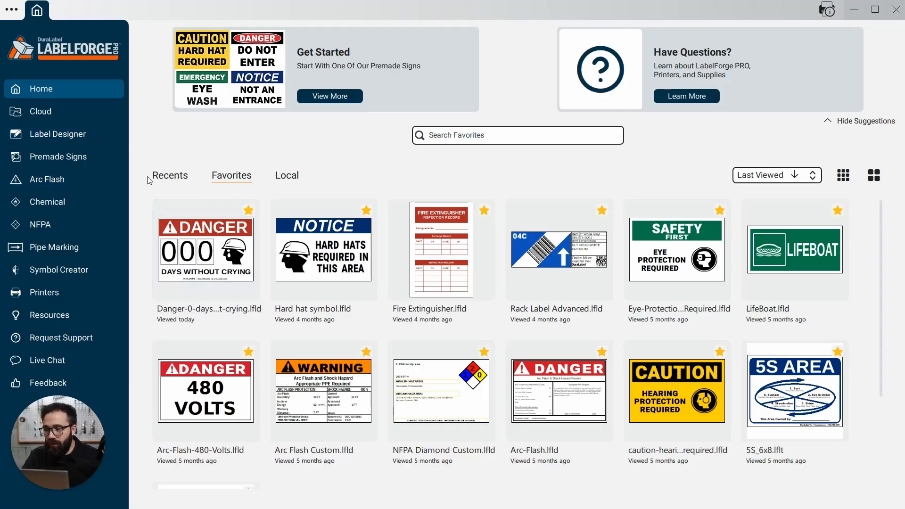
# Open the favorite sign "Danger-0-days...t-crying.lfld" and delete the warning triangle from its red header.
pyautogui.click(193, 256)
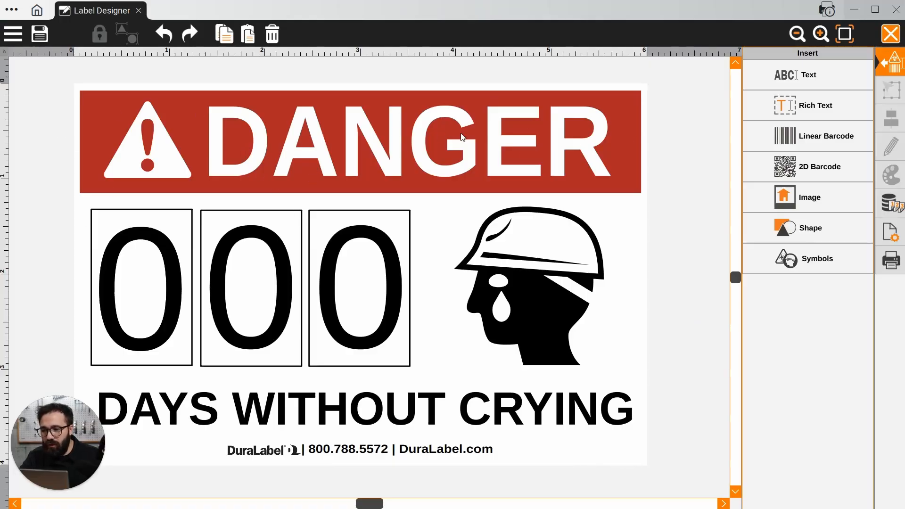
pyautogui.click(136, 151)
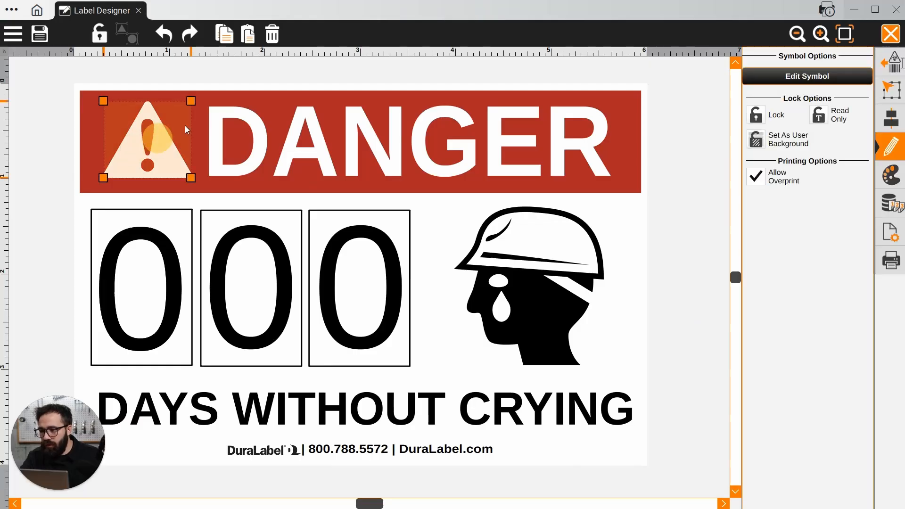
pyautogui.click(272, 34)
# Replace the header text with "NOTICE".
pyautogui.click(256, 136)
pyautogui.click(256, 136)
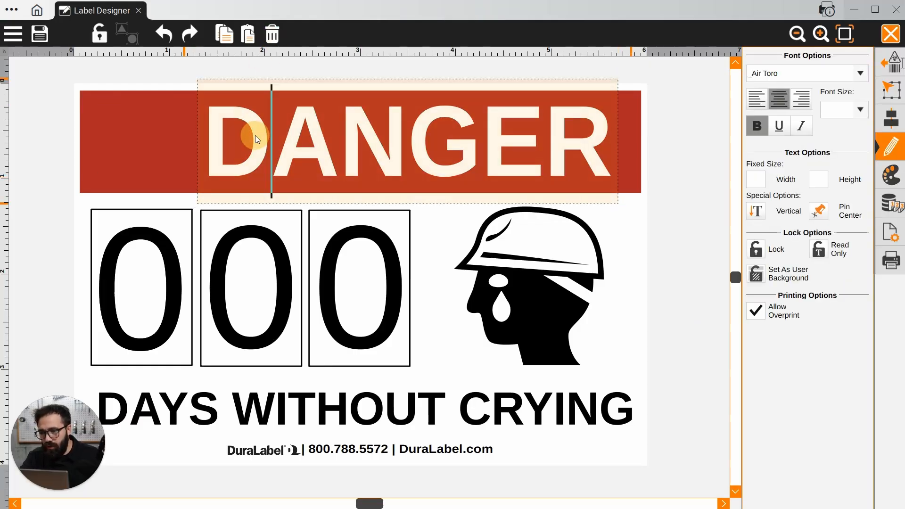
pyautogui.doubleClick(256, 136)
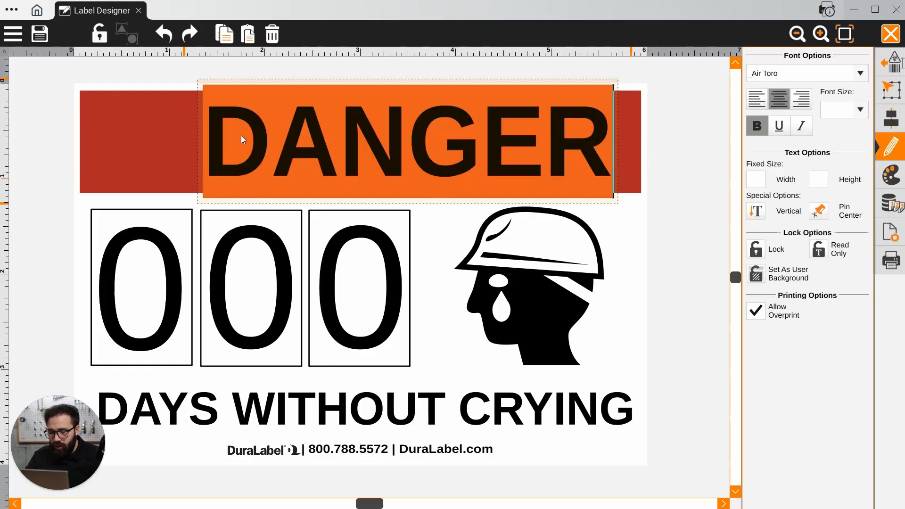
pyautogui.write('NOTICE')
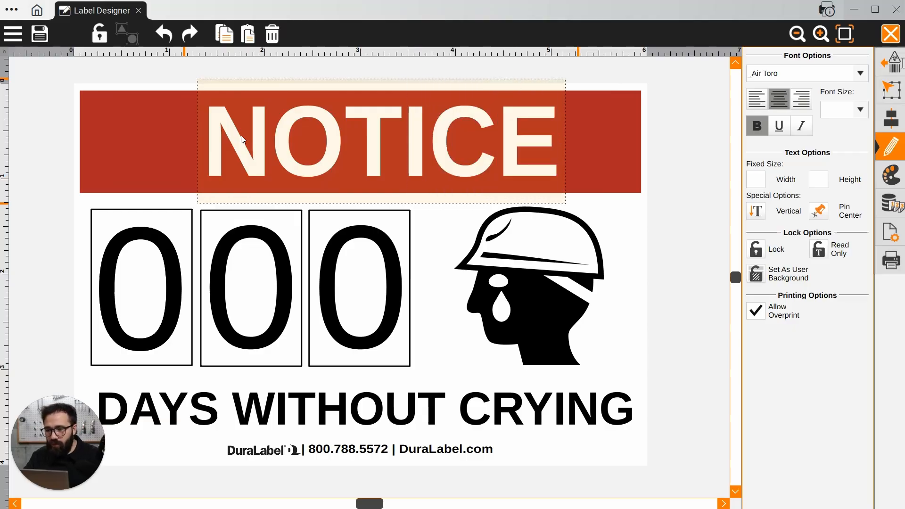
pyautogui.click(659, 204)
# Italicize the "NOTICE" header text and center it horizontally on the label.
pyautogui.click(516, 146)
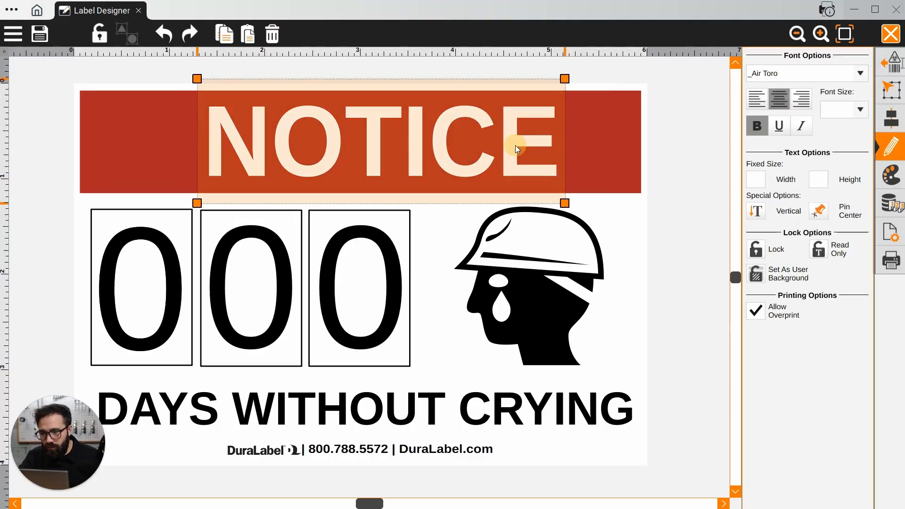
pyautogui.click(801, 126)
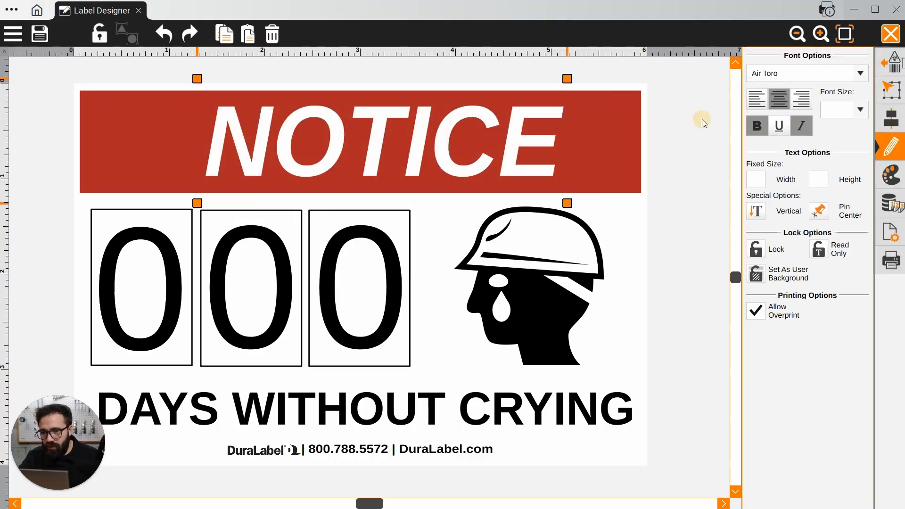
pyautogui.click(703, 121)
pyautogui.click(487, 164)
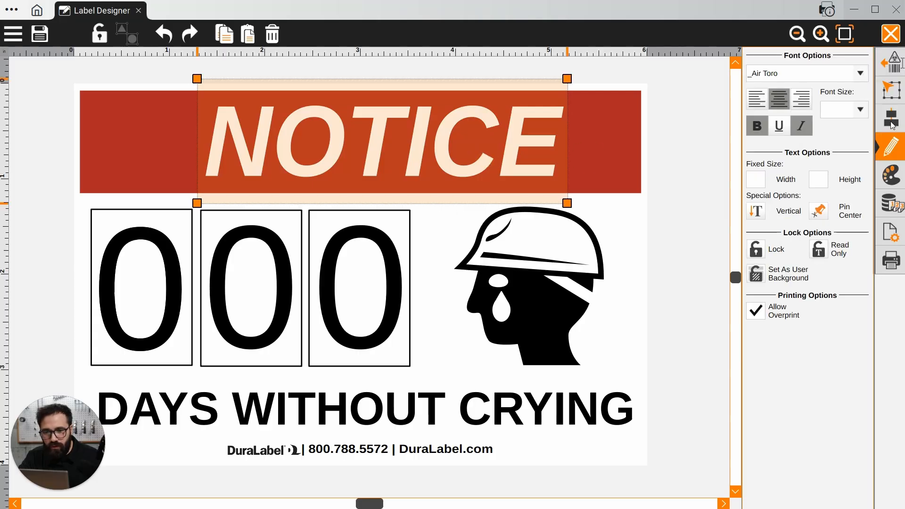
pyautogui.click(894, 121)
pyautogui.click(832, 124)
# Change the fill color of the header's background rectangle to bright blue.
pyautogui.click(606, 127)
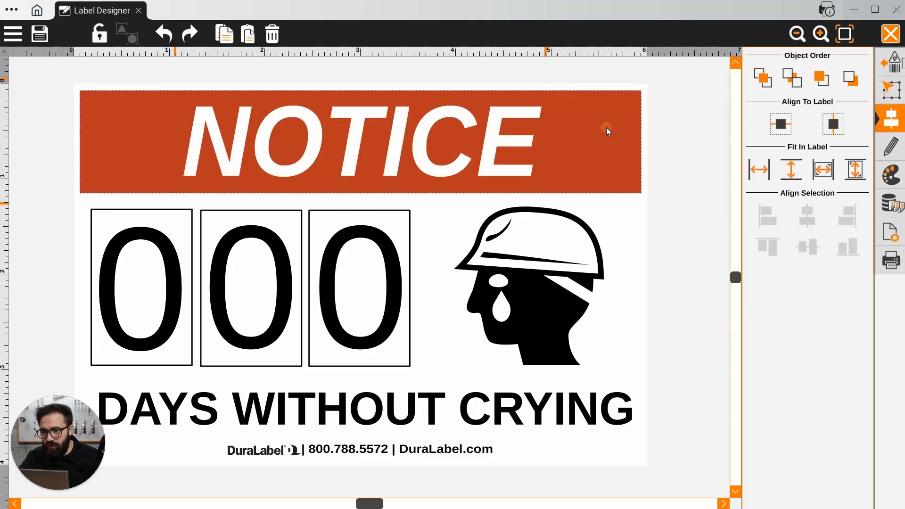
pyautogui.click(891, 175)
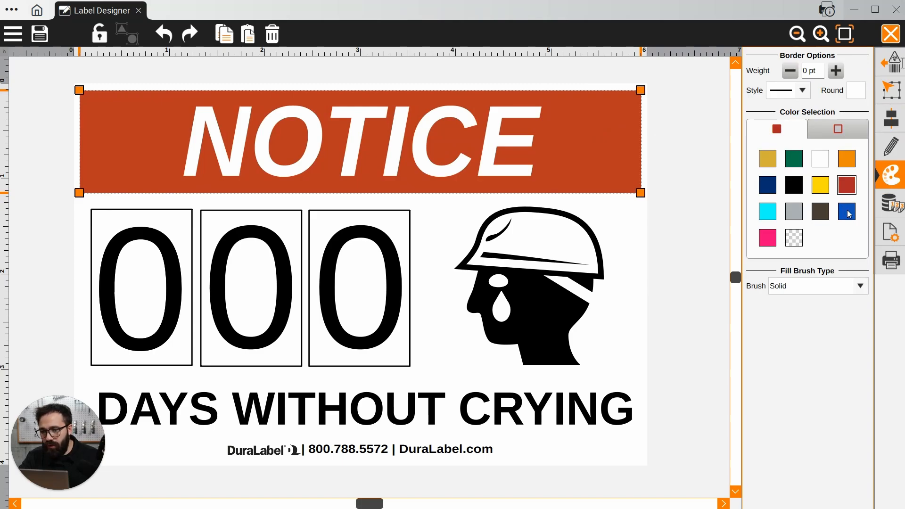
pyautogui.click(671, 144)
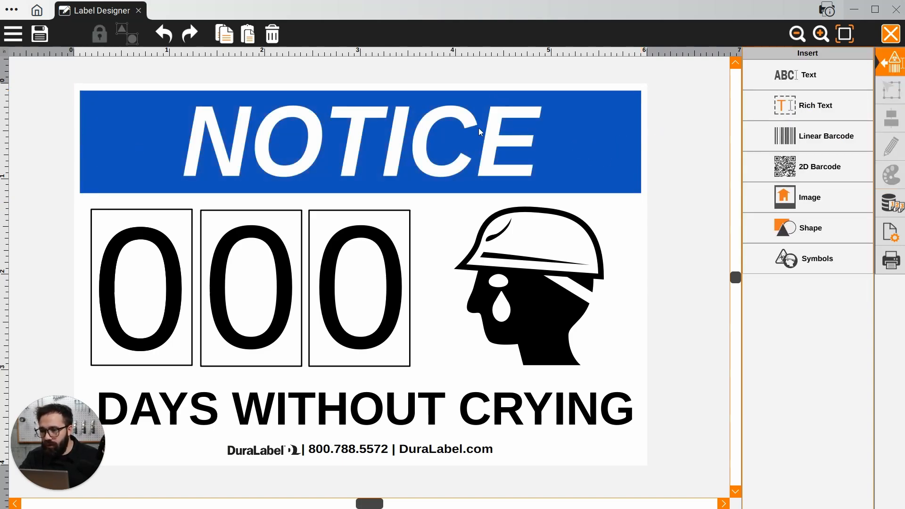
# Replace the header text with "CAUTION" and remove its italic formatting.
pyautogui.click(400, 149)
pyautogui.click(400, 149)
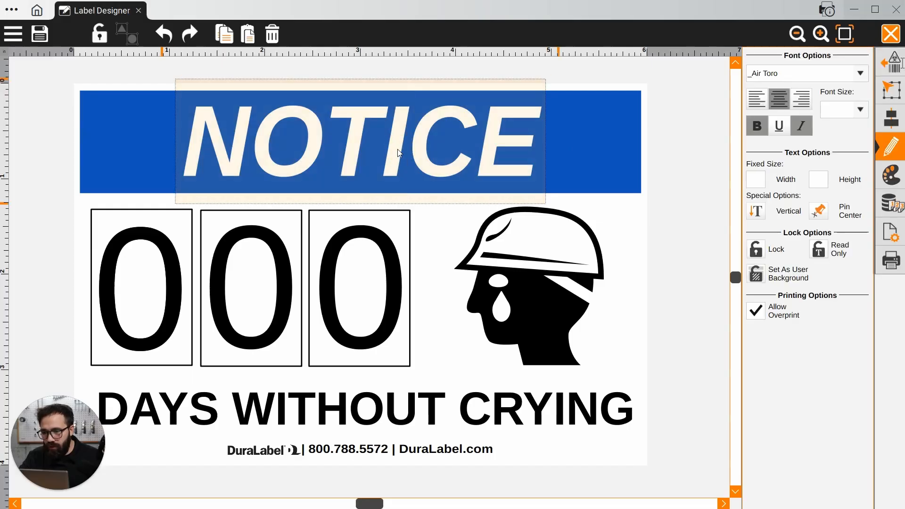
pyautogui.doubleClick(398, 149)
pyautogui.write('CAUTION')
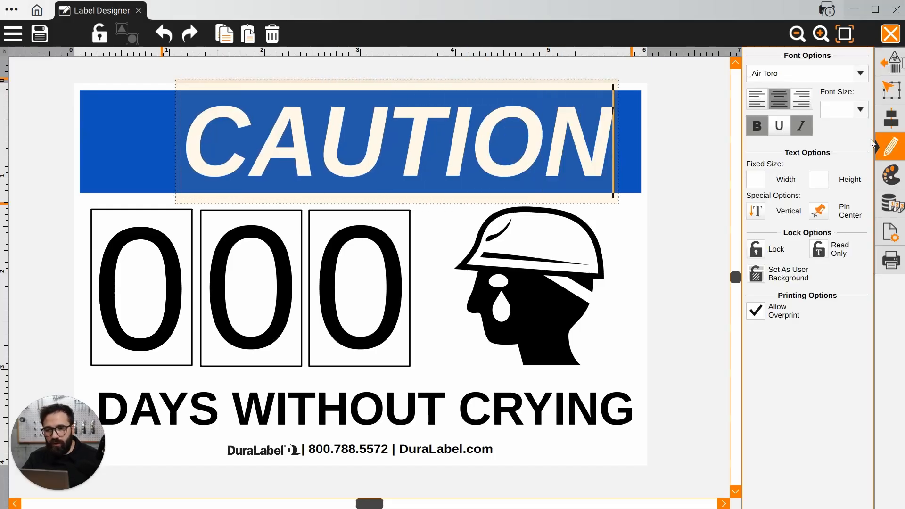
pyautogui.click(801, 125)
pyautogui.click(661, 132)
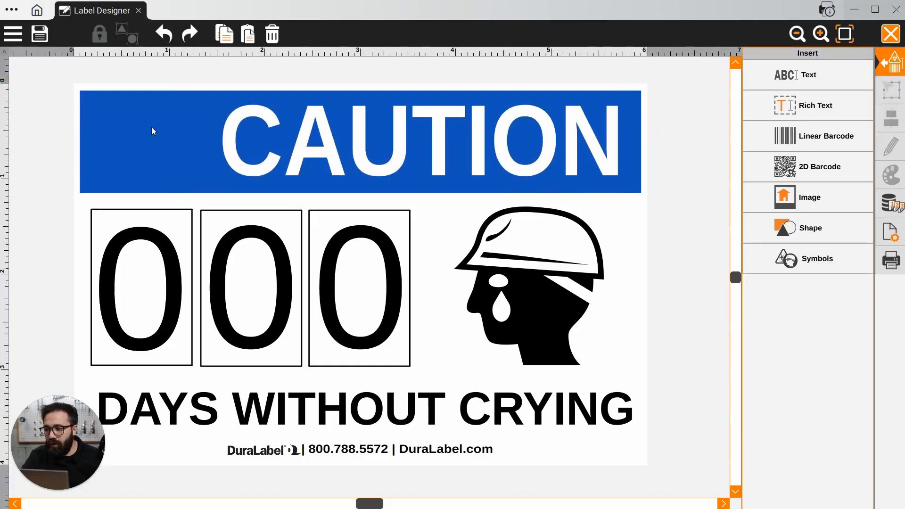
# Try out a custom running-person symbol imported from a file in the Downloads folder, and remove it from the label.
pyautogui.click(818, 260)
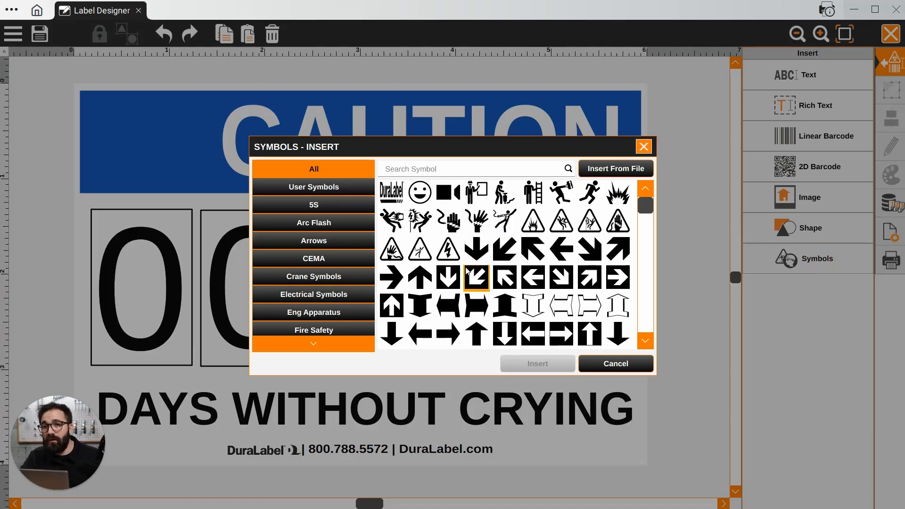
pyautogui.click(610, 170)
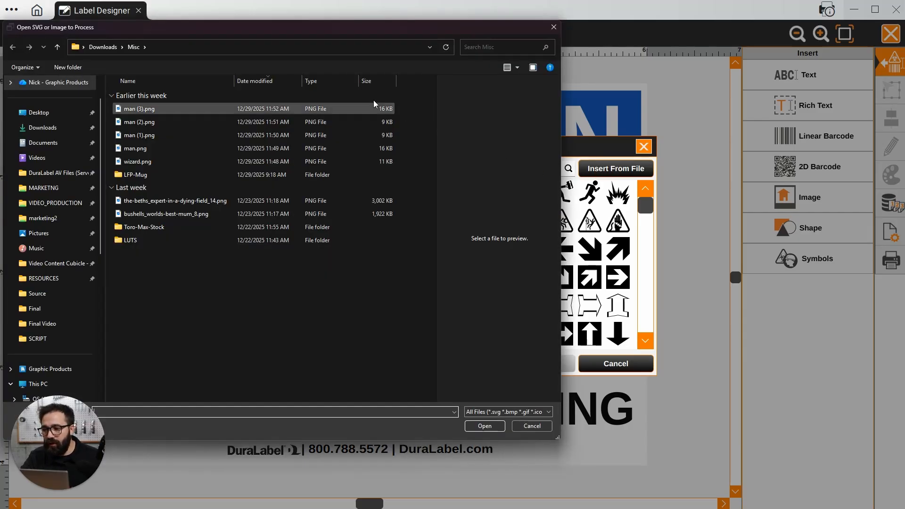
pyautogui.click(52, 127)
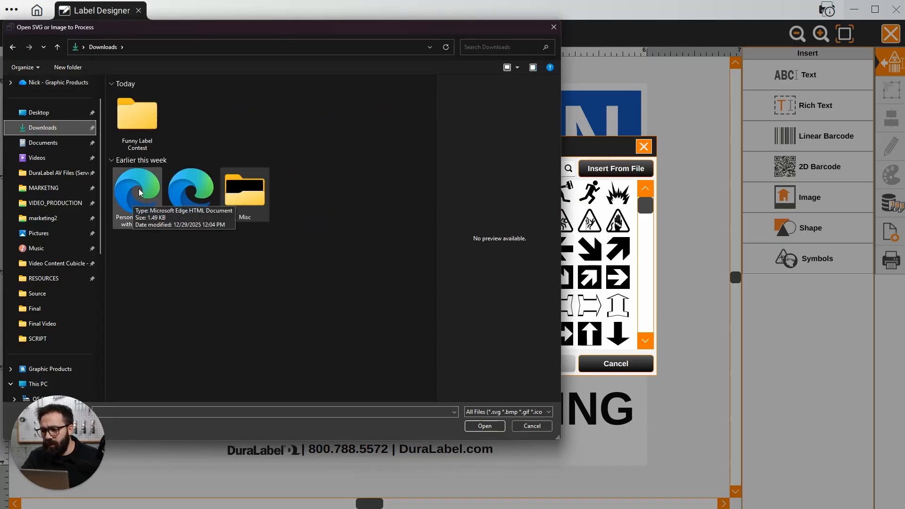
pyautogui.doubleClick(139, 188)
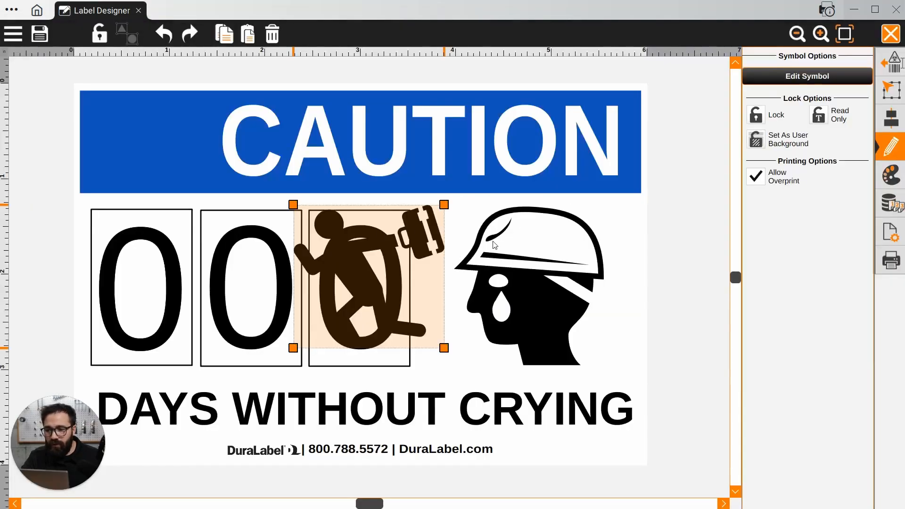
pyautogui.click(185, 217)
pyautogui.moveTo(351, 265); pyautogui.dragTo(425, 214)
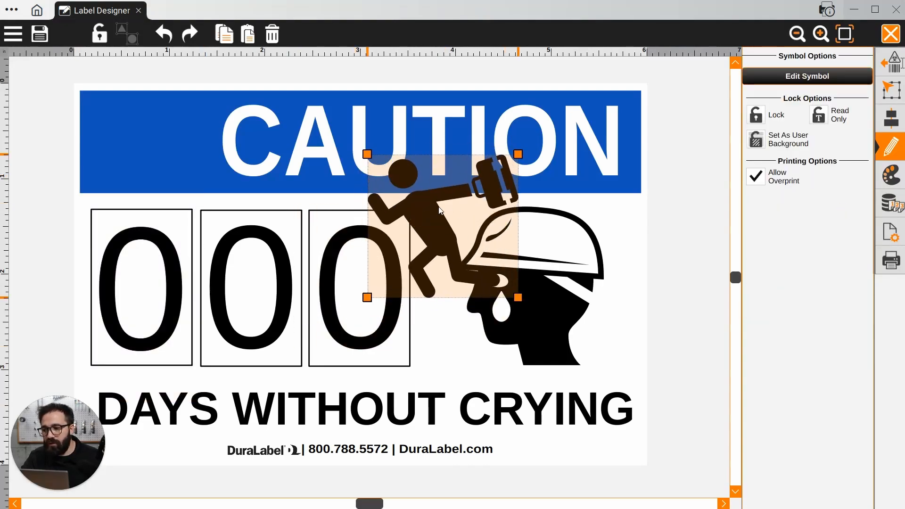
pyautogui.click(272, 34)
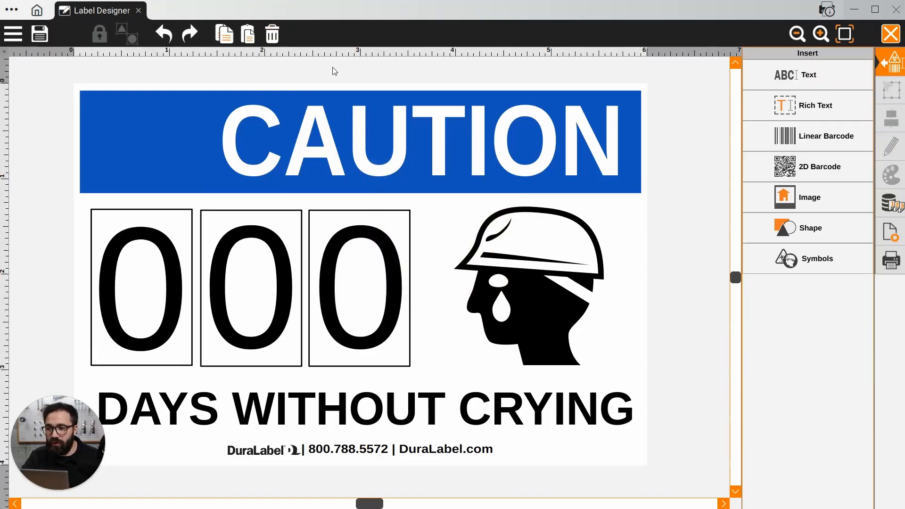
# Search the symbol library for "CAUTION" and insert the triangle with the exclamation mark.
pyautogui.click(816, 252)
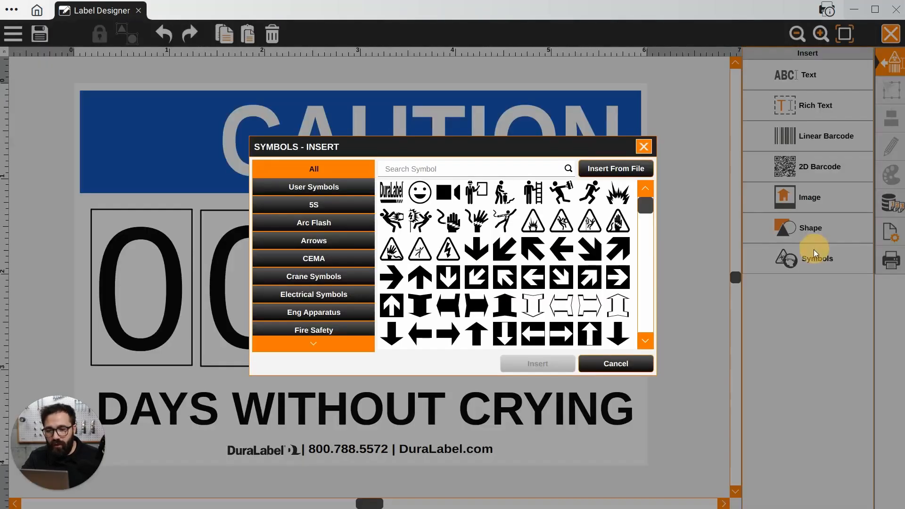
pyautogui.click(410, 170)
pyautogui.write('CAUTION')
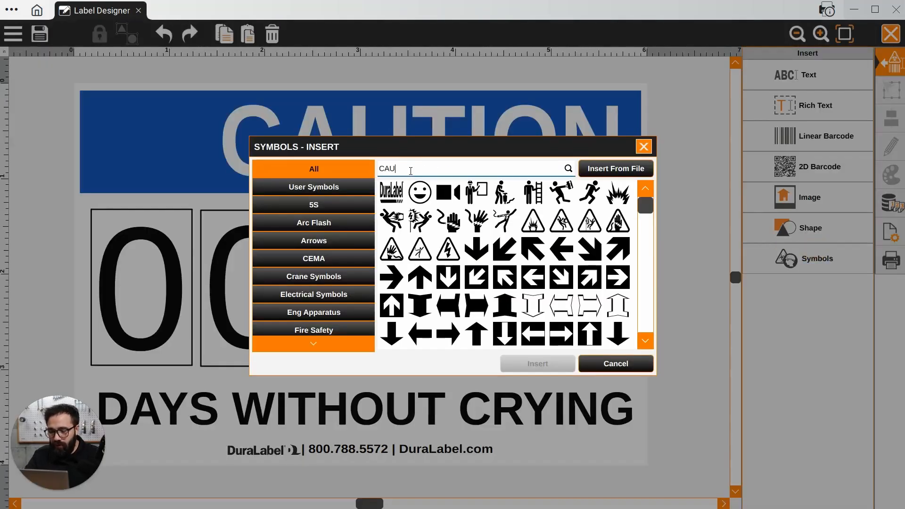
pyautogui.click(569, 170)
pyautogui.click(419, 194)
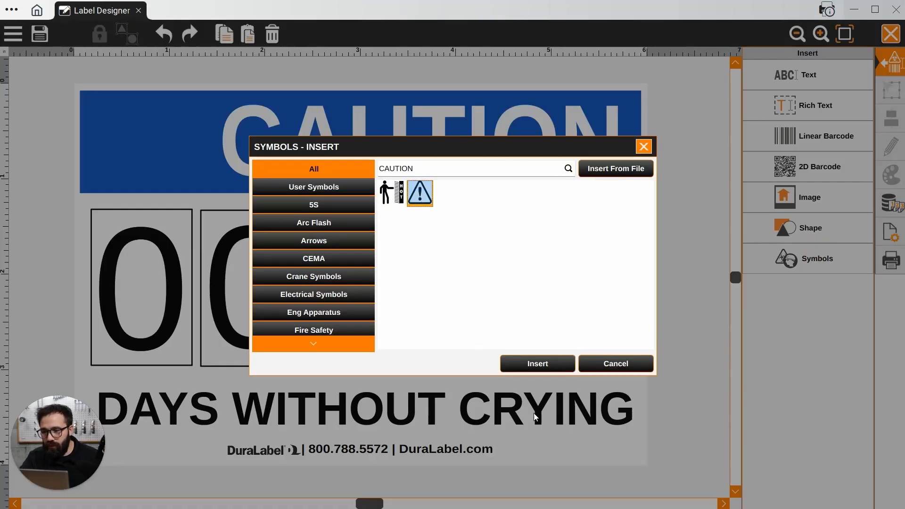
pyautogui.click(539, 364)
# Shrink the caution triangle to fit the header's height and position it inside the banner before the "CAUTION" text.
pyautogui.moveTo(425, 299); pyautogui.dragTo(222, 188)
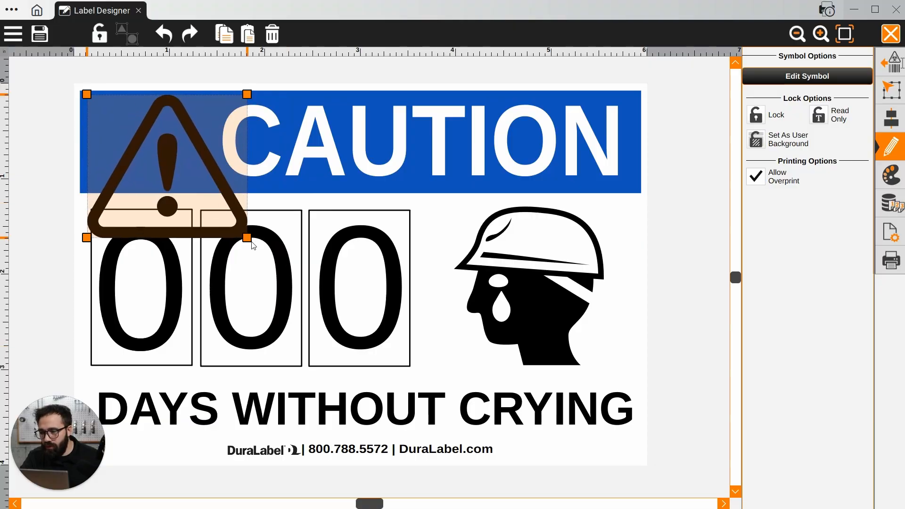
pyautogui.moveTo(247, 238); pyautogui.dragTo(188, 203)
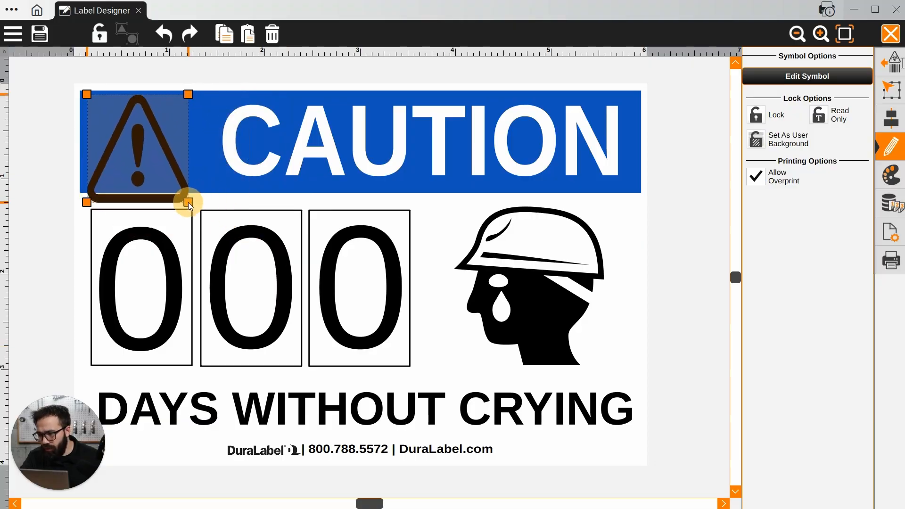
pyautogui.moveTo(187, 93); pyautogui.dragTo(185, 113)
pyautogui.moveTo(179, 183); pyautogui.dragTo(188, 164)
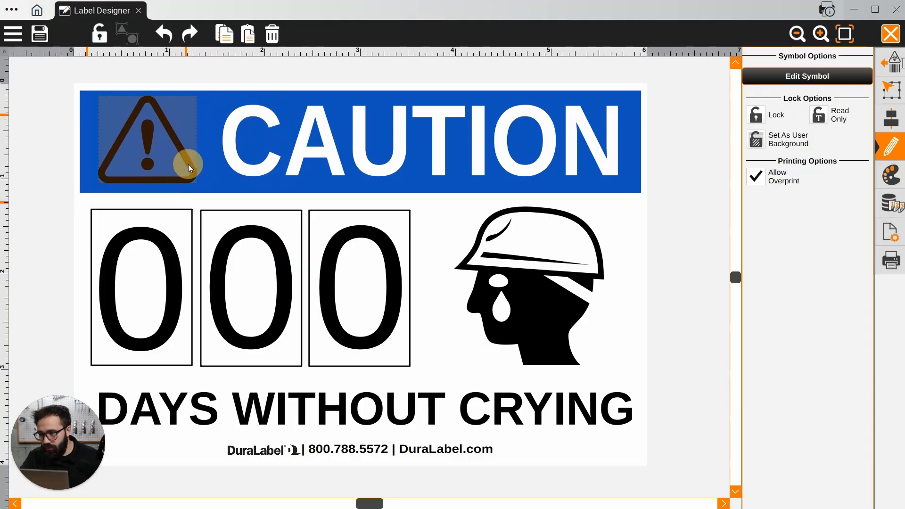
pyautogui.click(637, 203)
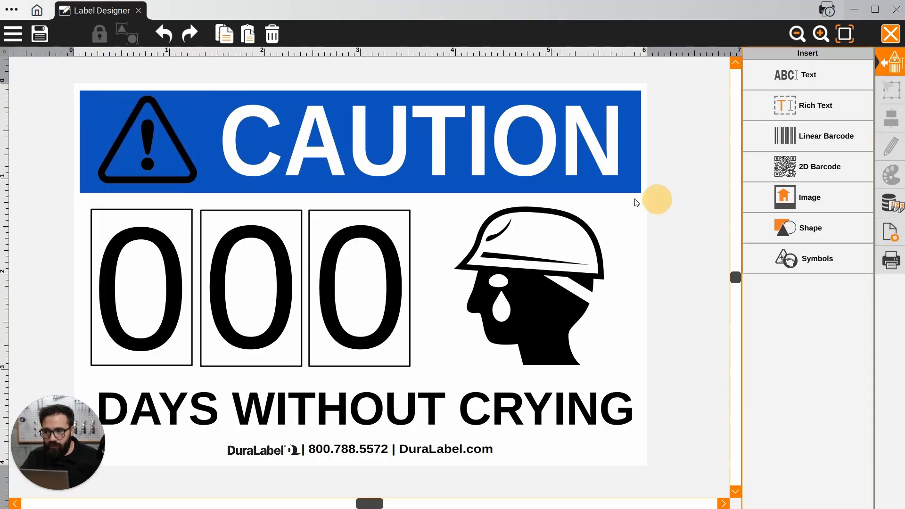
# Change the color of the "CAUTION" header text to black.
pyautogui.click(514, 151)
pyautogui.click(891, 182)
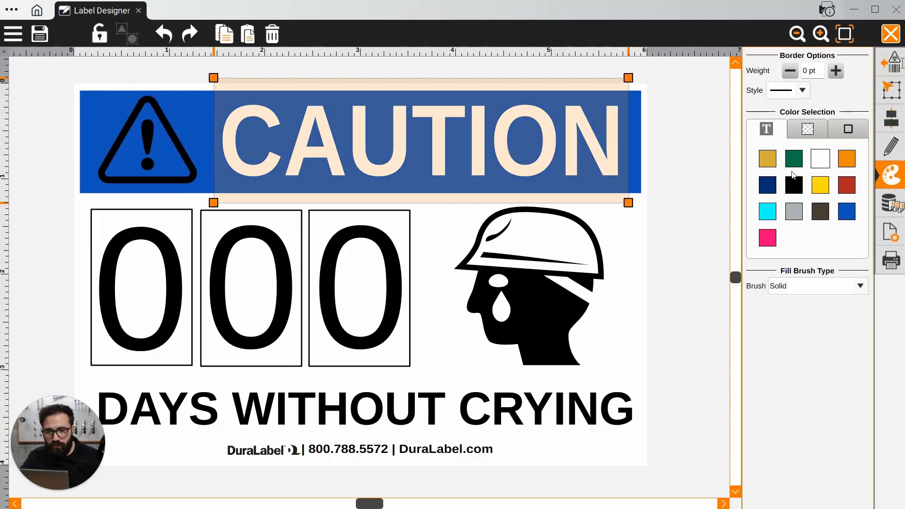
pyautogui.click(794, 185)
pyautogui.click(678, 160)
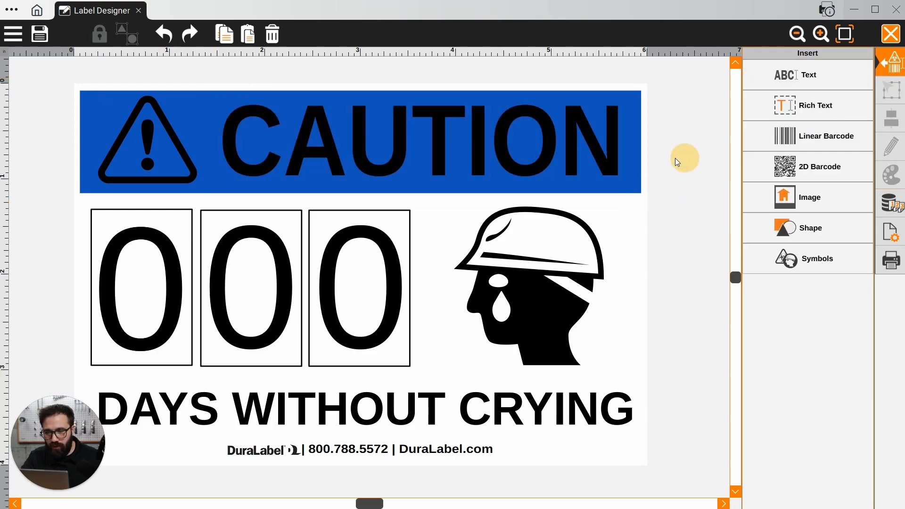
# Change the fill color of the header's background rectangle to yellow.
pyautogui.click(637, 177)
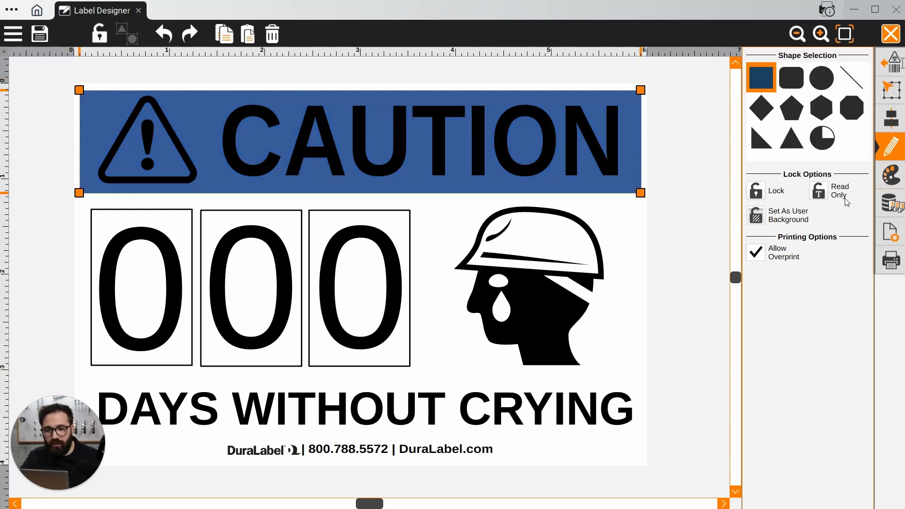
pyautogui.click(892, 177)
pyautogui.click(817, 180)
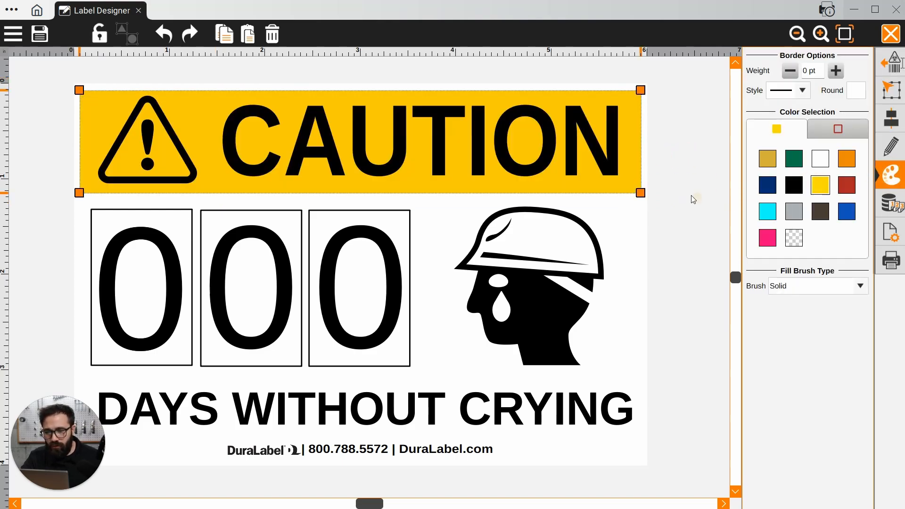
pyautogui.click(681, 187)
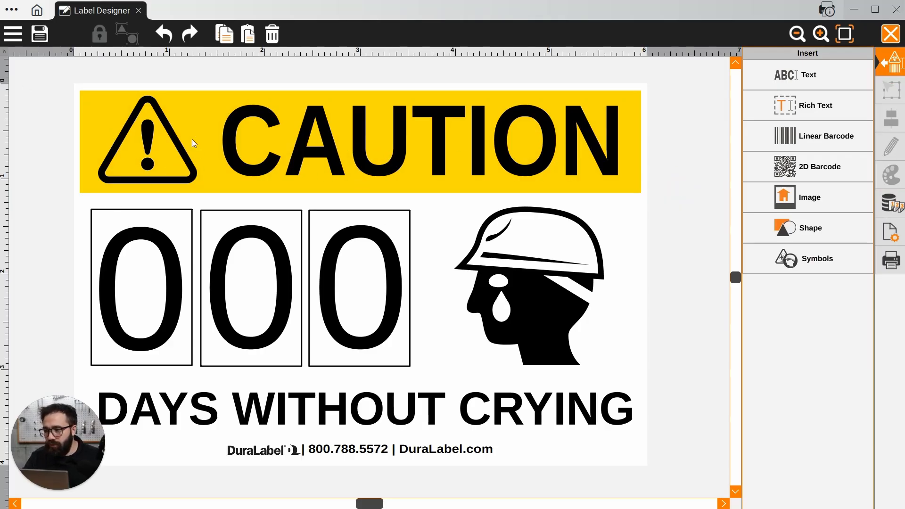
# Replace the header text with "WARNING".
pyautogui.doubleClick(321, 130)
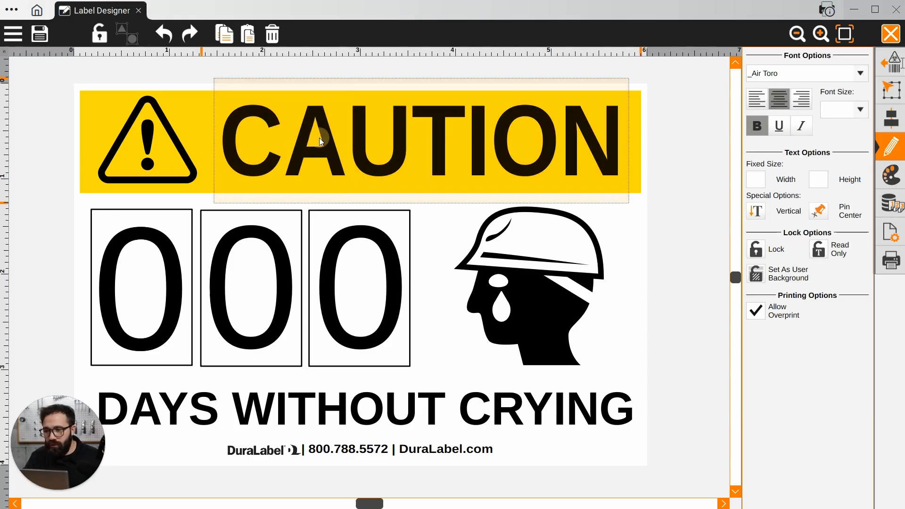
pyautogui.hotkey('ctrl', 'a')
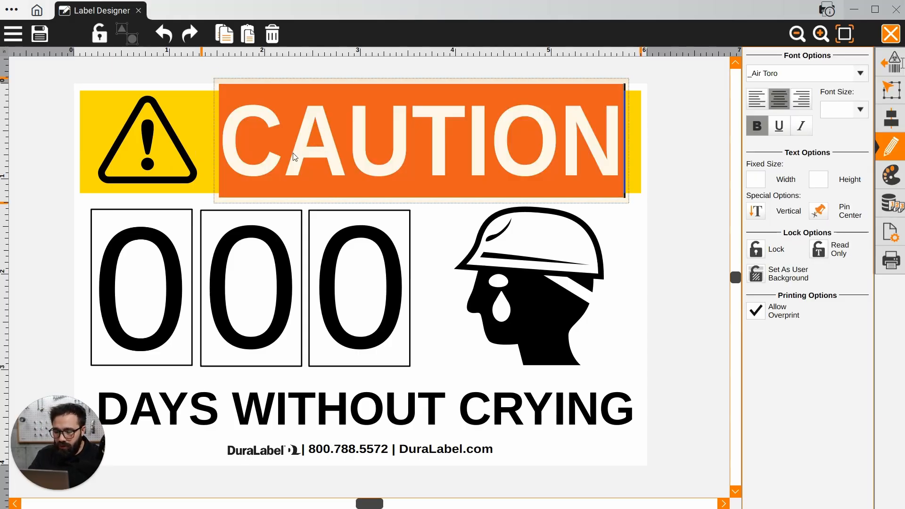
pyautogui.write('WARNING')
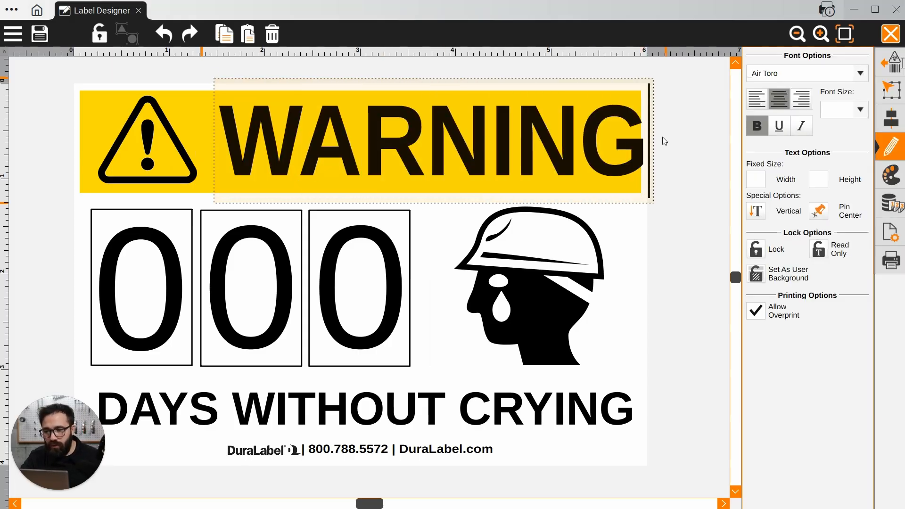
# Slightly shrink and reposition the "WARNING" text so it fits inside the header banner beside the triangle.
pyautogui.click(668, 127)
pyautogui.click(589, 144)
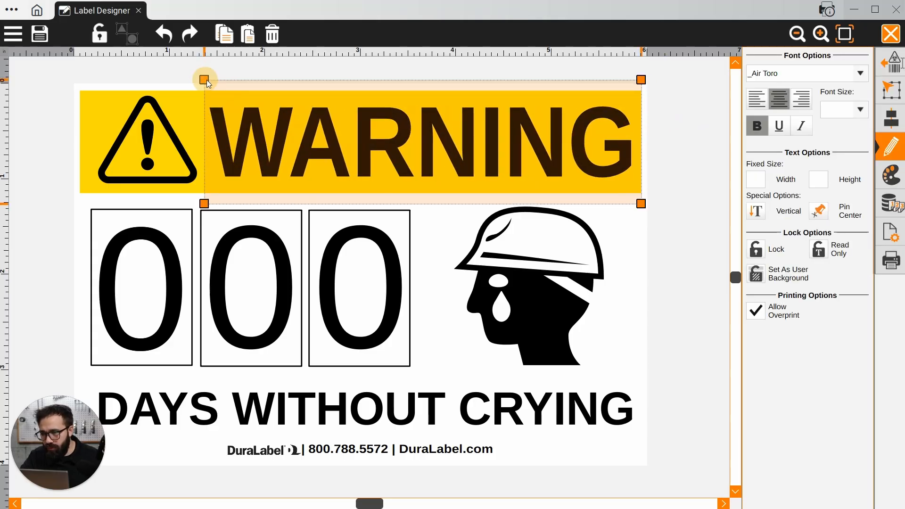
pyautogui.click(256, 135)
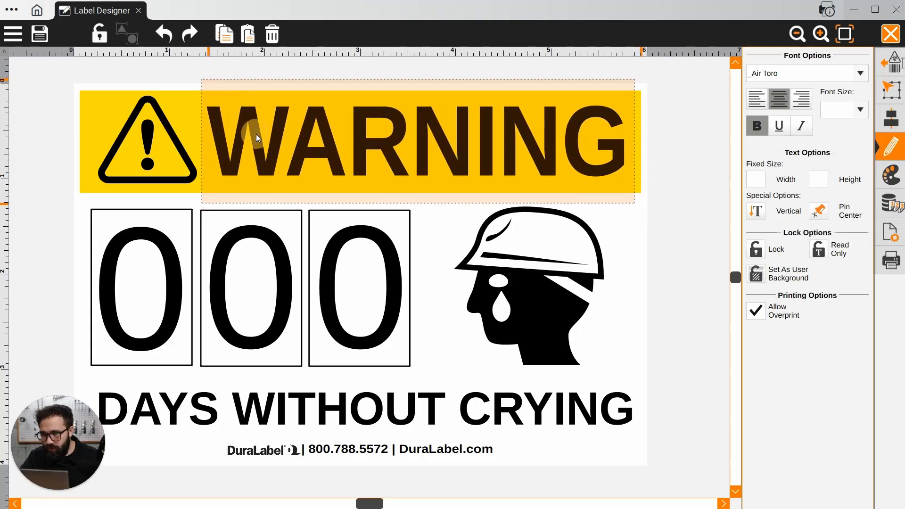
# Change the fill color of the header's background rectangle to orange.
pyautogui.click(642, 121)
pyautogui.click(640, 119)
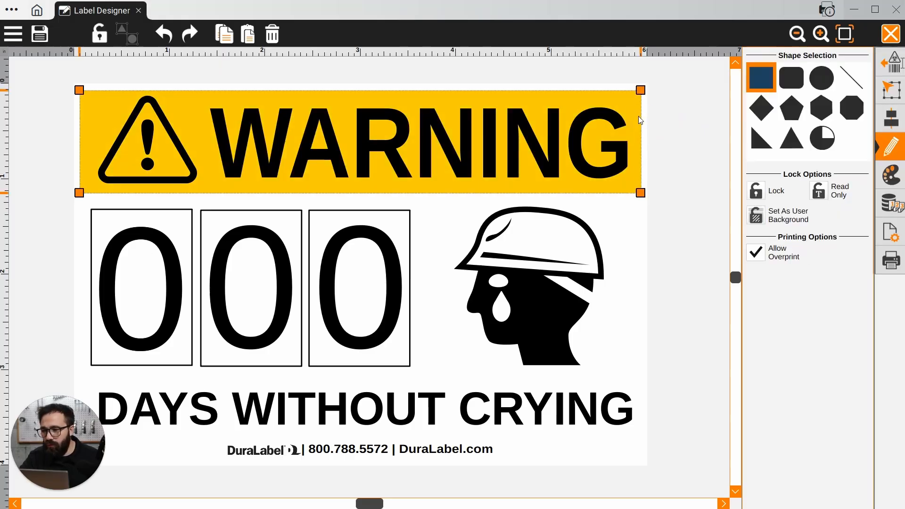
pyautogui.click(892, 176)
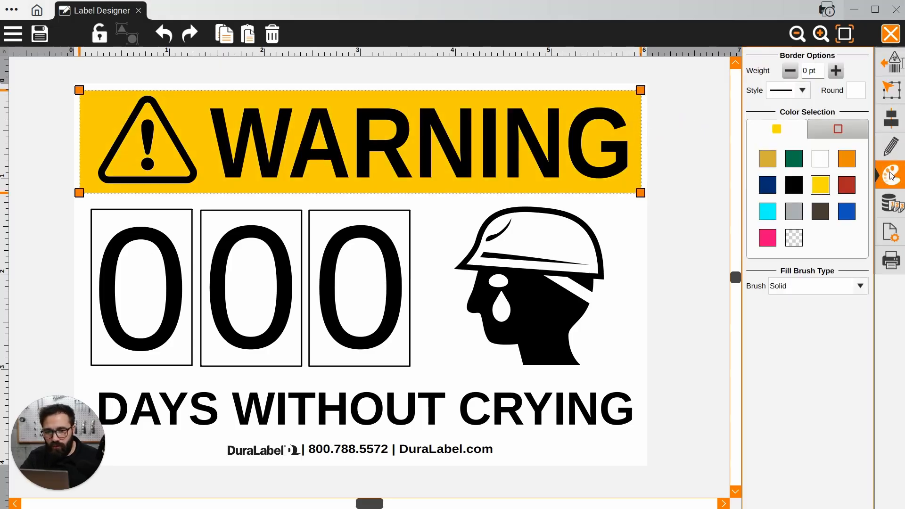
pyautogui.click(847, 159)
pyautogui.click(698, 129)
# Browse the insertable symbol library, checking the User Symbols category and the full symbol collection.
pyautogui.click(515, 239)
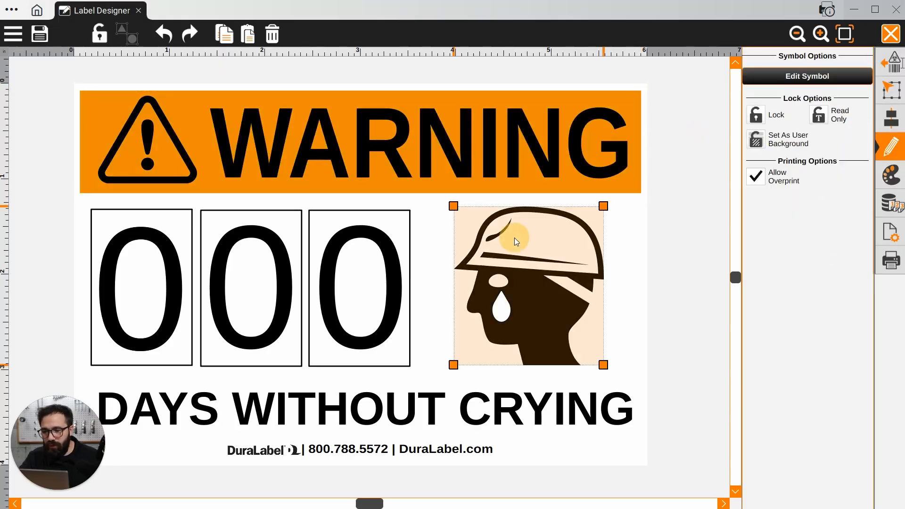
pyautogui.click(889, 62)
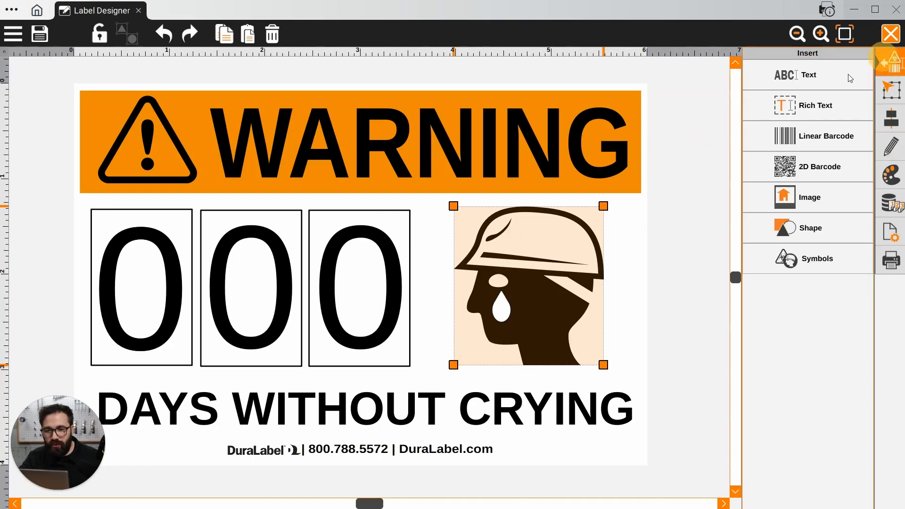
pyautogui.click(800, 257)
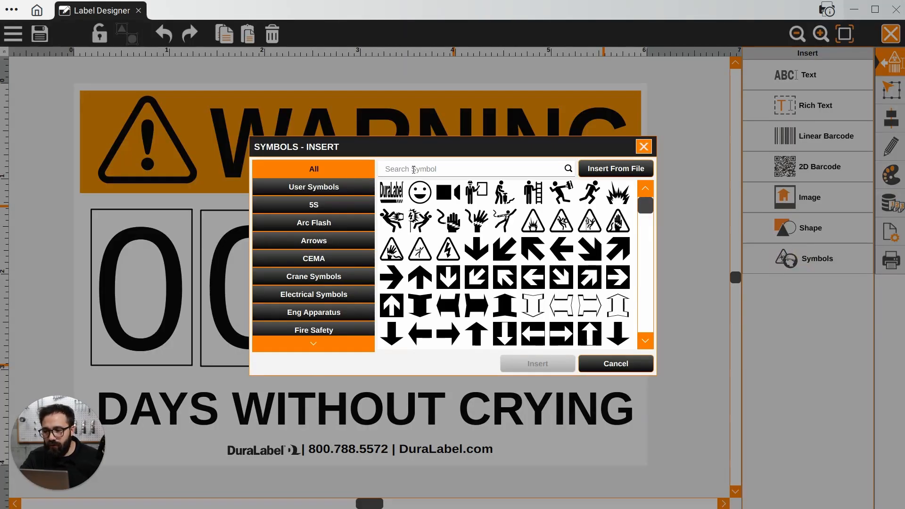
pyautogui.click(317, 190)
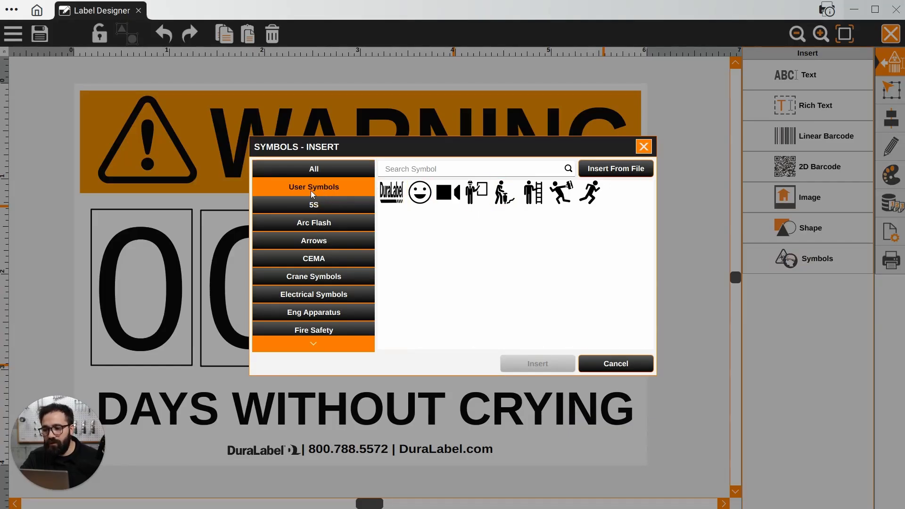
pyautogui.click(303, 171)
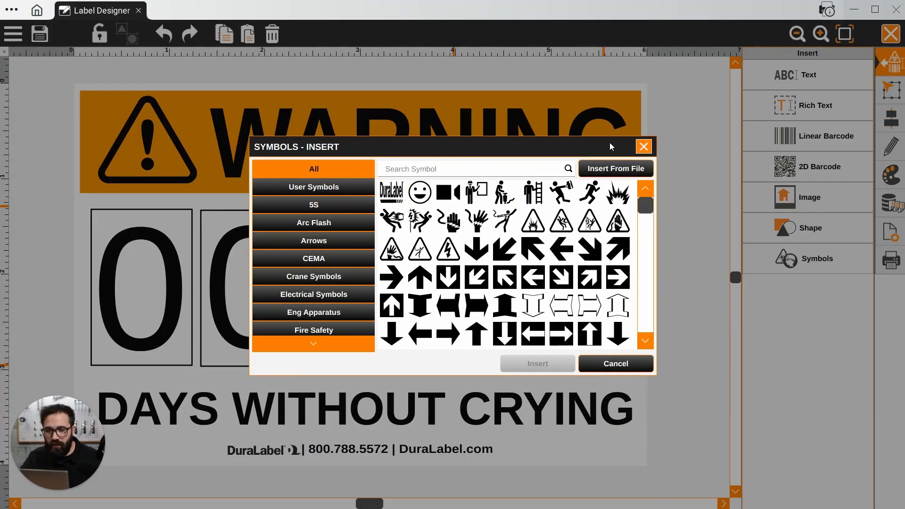
pyautogui.doubleClick(529, 237)
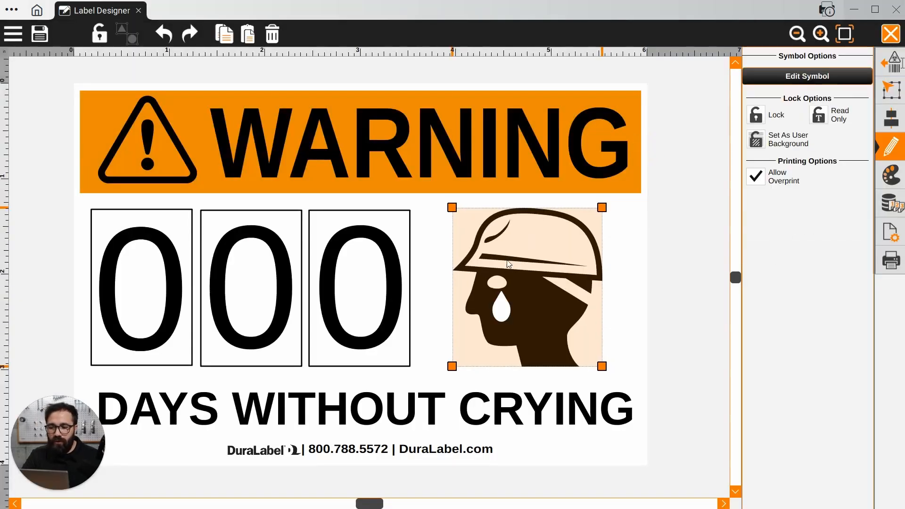
pyautogui.click(500, 316)
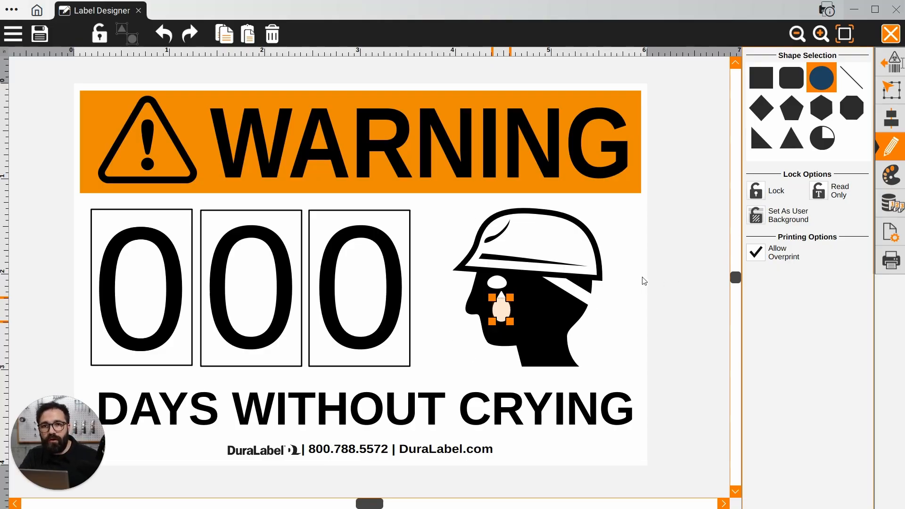
pyautogui.click(631, 283)
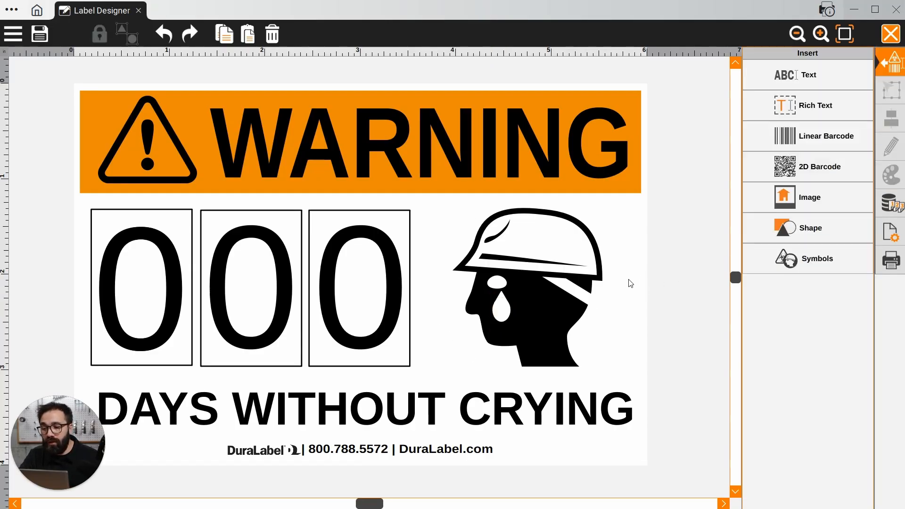
pyautogui.click(572, 279)
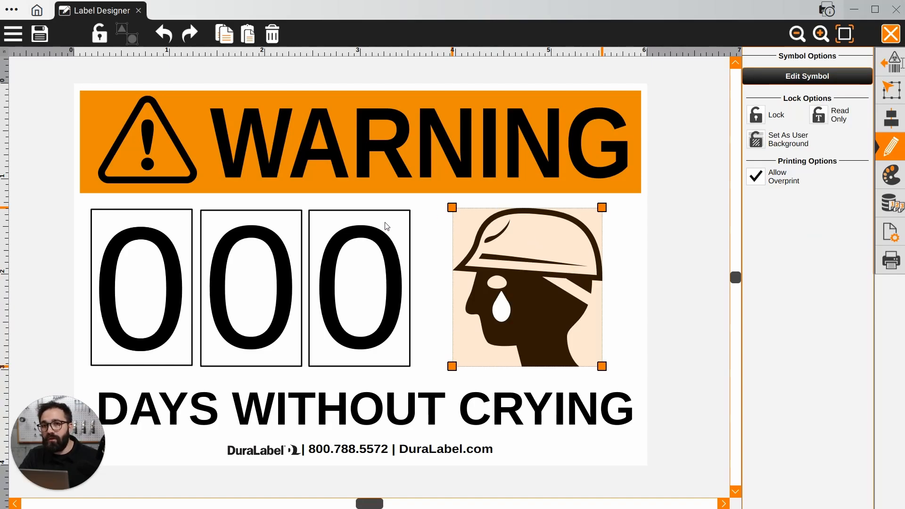
# Save the label as a new LabelForge PRO file named "0-Days-Without-Crying" in the mylabels folder.
pyautogui.click(12, 35)
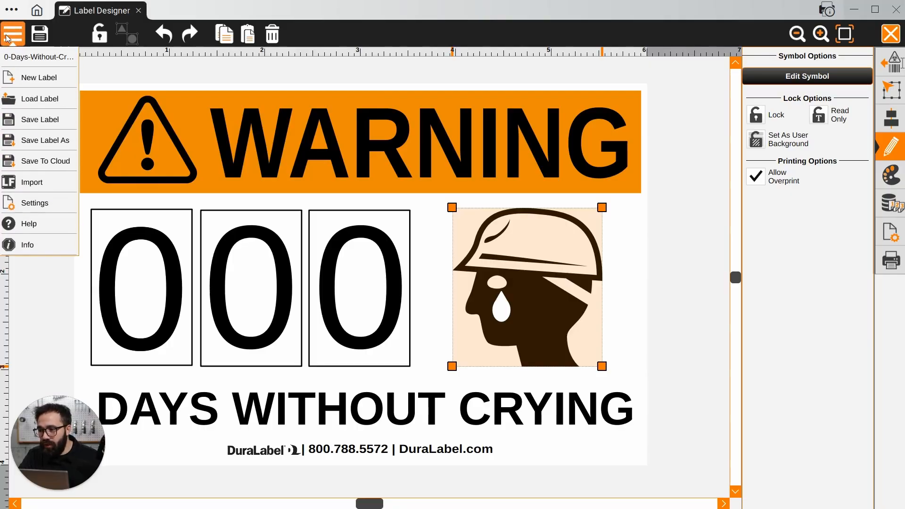
pyautogui.click(51, 137)
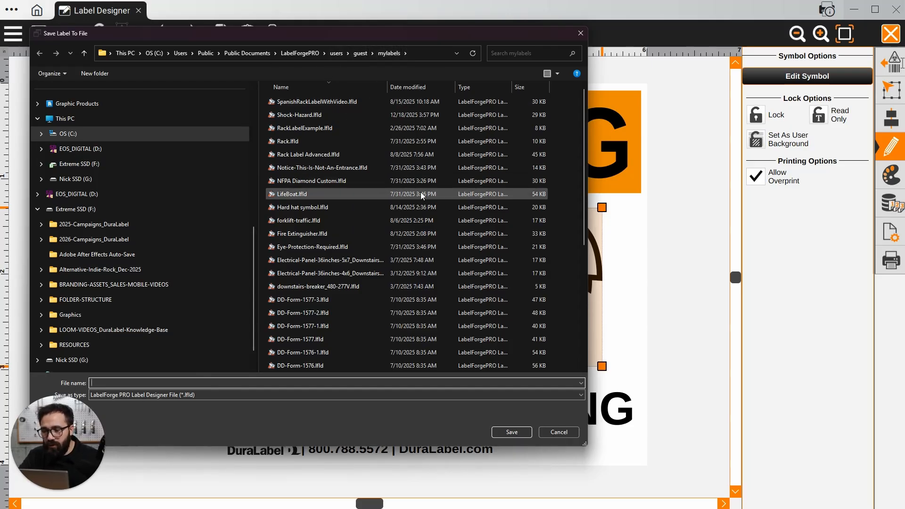
pyautogui.click(182, 380)
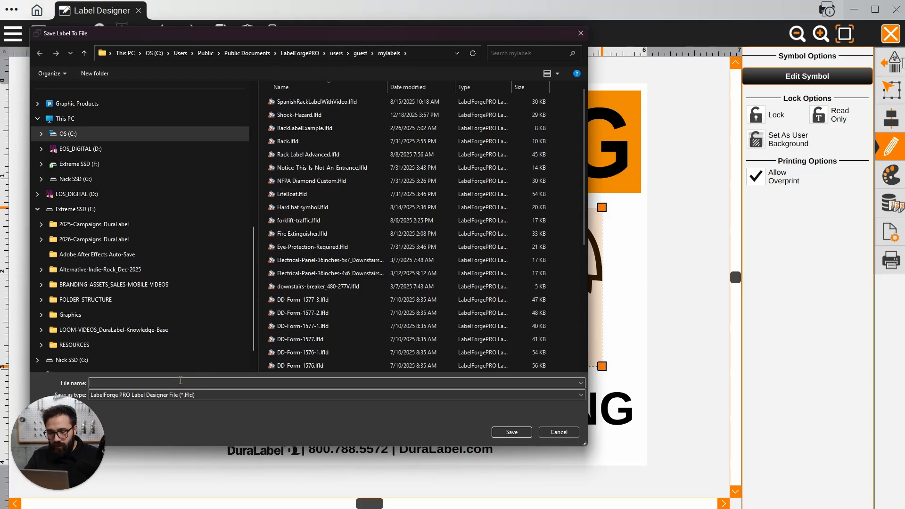
pyautogui.write('0-Da')
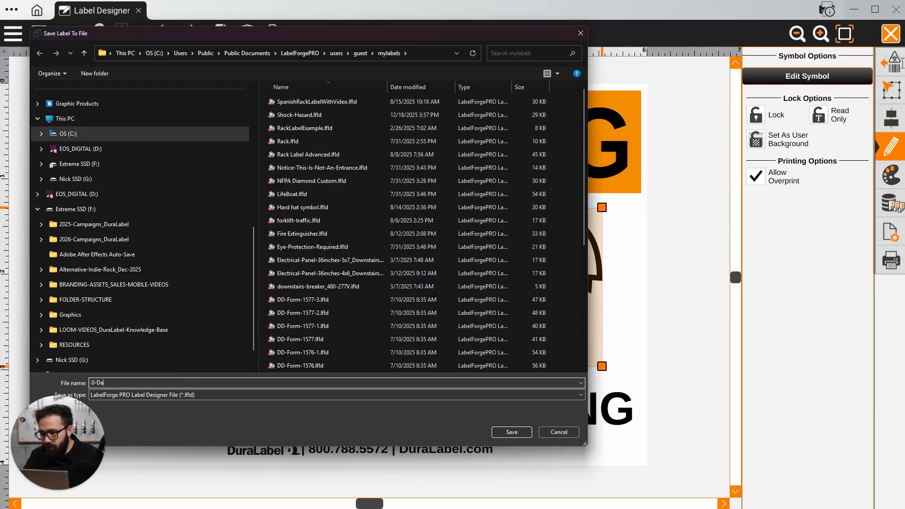
pyautogui.write('ys-With')
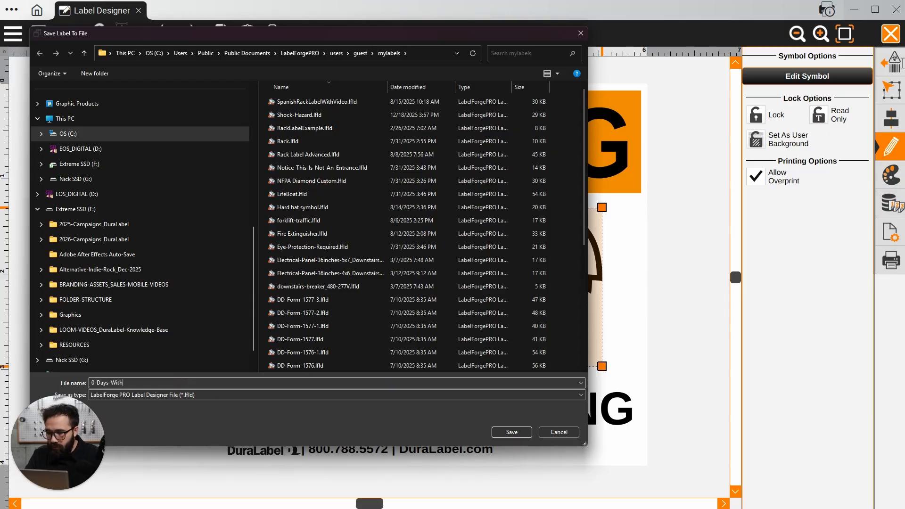
pyautogui.write('out-Crying')
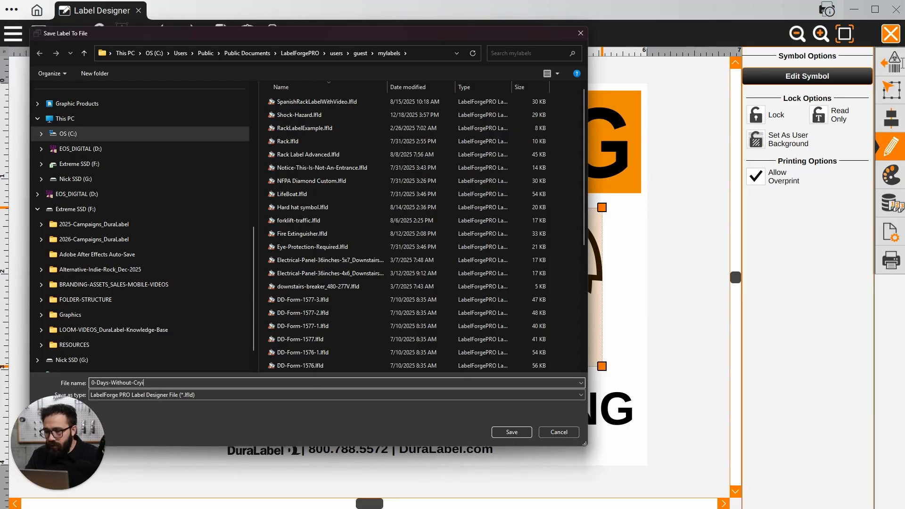
pyautogui.click(505, 433)
pyautogui.click(248, 70)
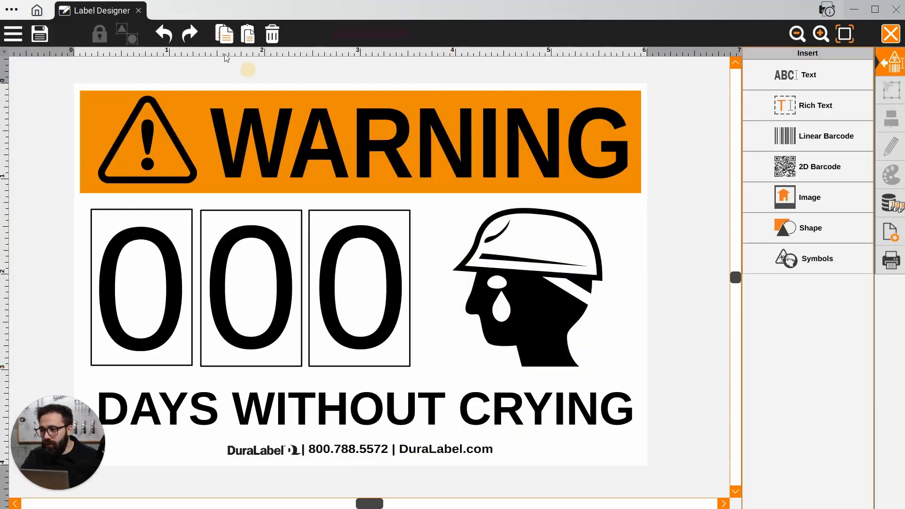
# Open the saved 0-Days-Without-Crying.lfld label from the local files on the home page.
pyautogui.click(37, 10)
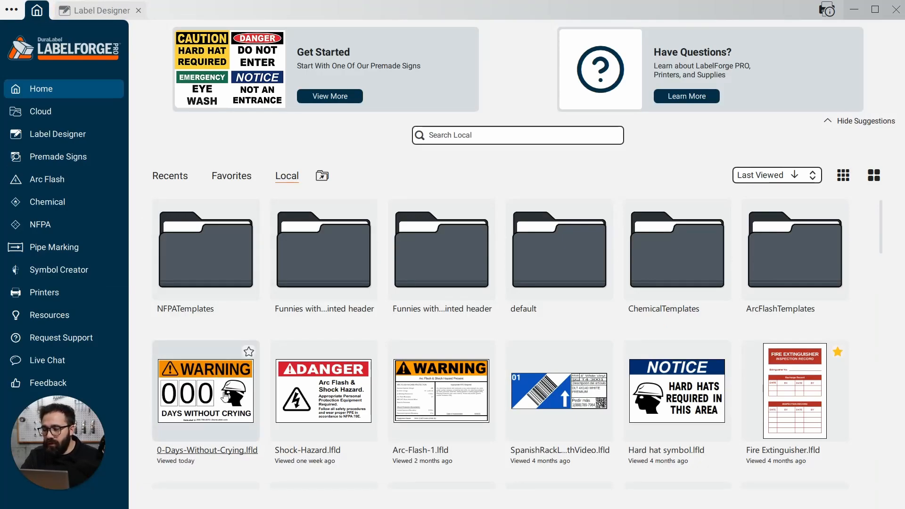
pyautogui.doubleClick(223, 395)
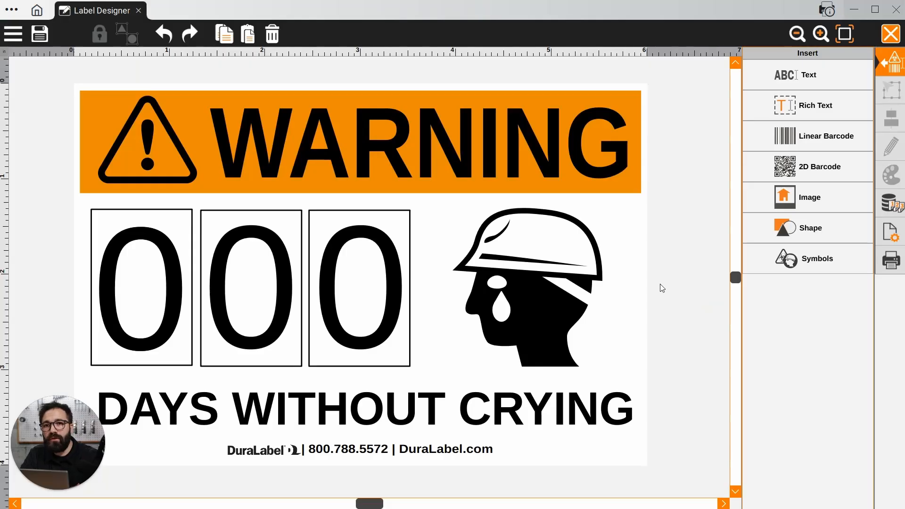